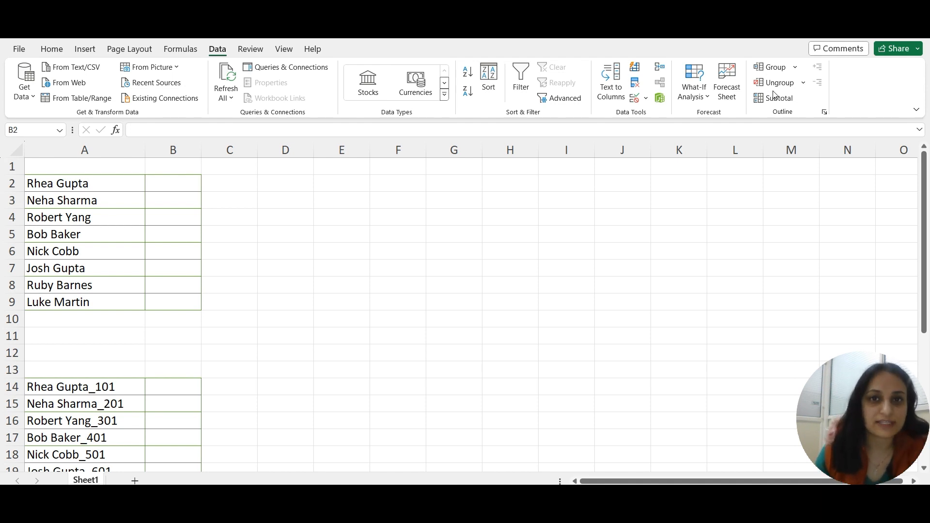
- Enter the first name from cell A2 in cell B2 as the example for the names list
left_click(299, 226)
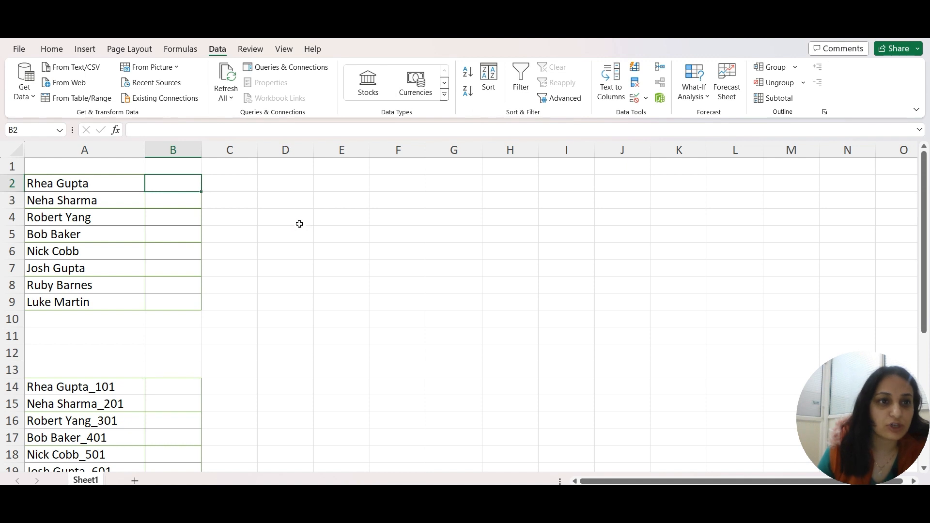
left_click_drag(100, 181, 110, 301)
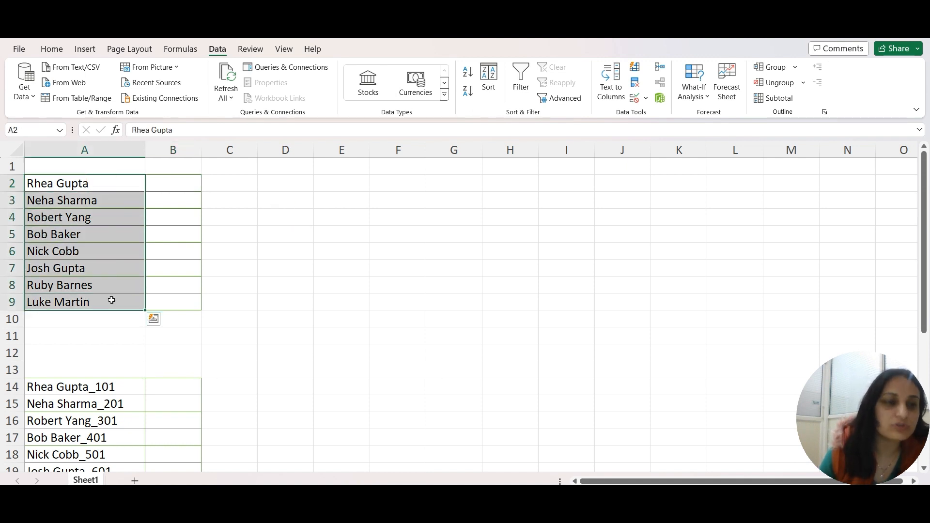
left_click(88, 182)
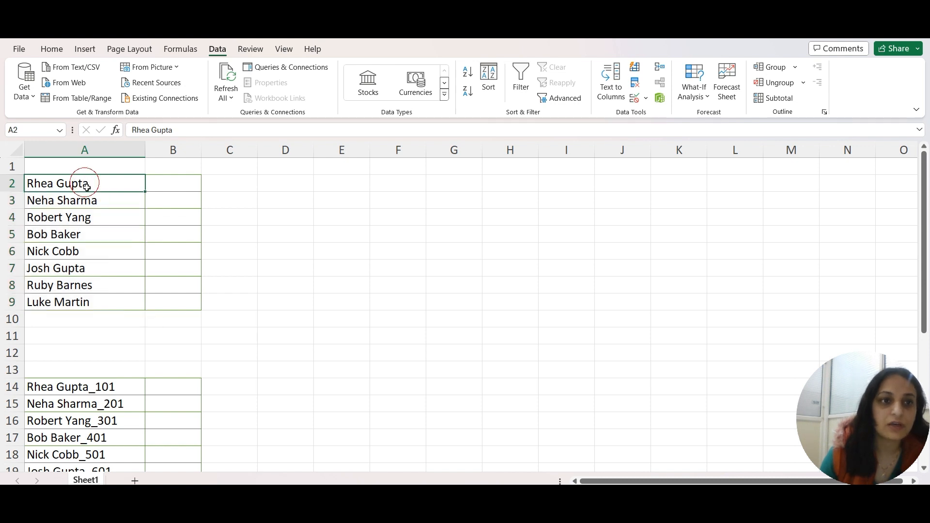
left_click(164, 180)
type("Rhea")
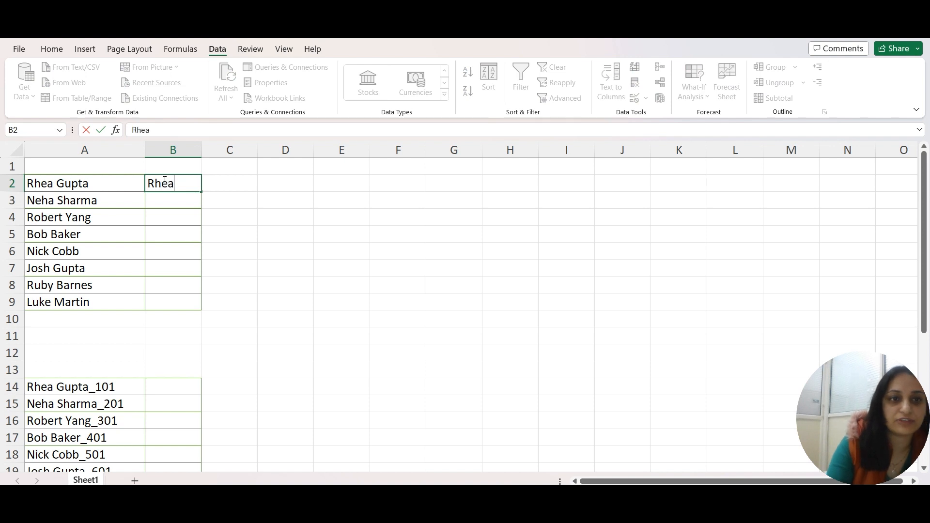
key("Return")
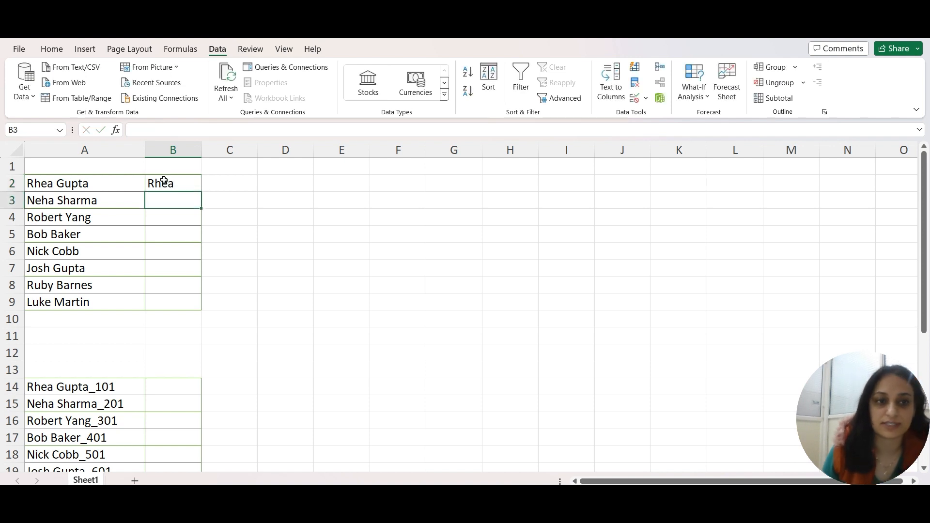
- Flash Fill B2:B9 with the first names from column A, using B2 as the example
left_click(156, 182)
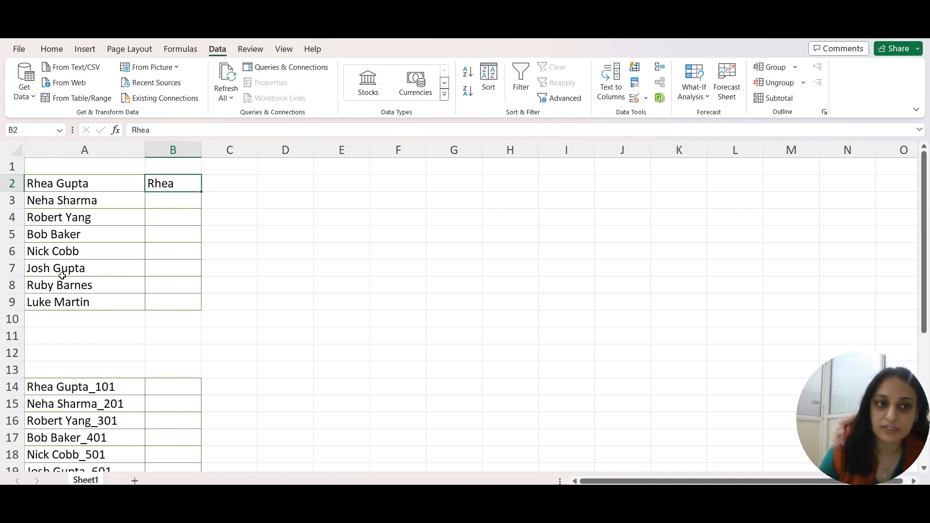
left_click_drag(86, 188, 102, 299)
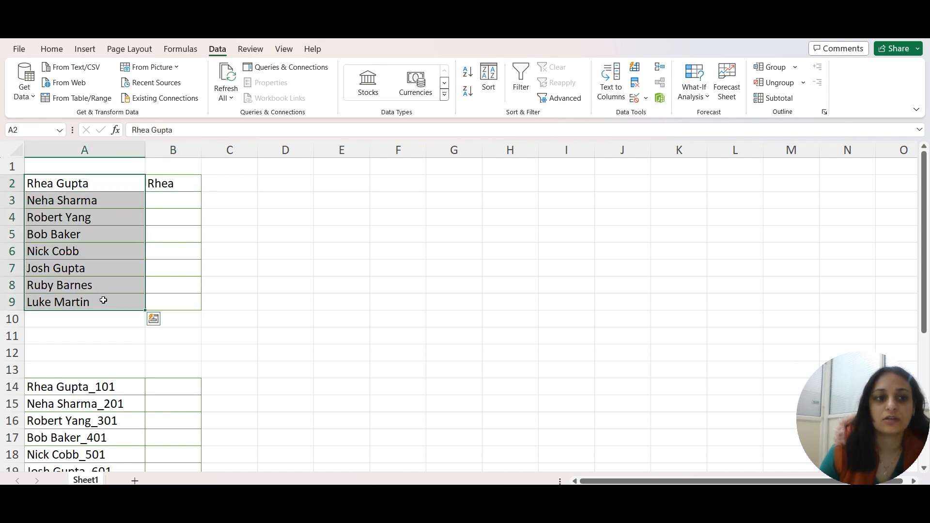
left_click_drag(170, 181, 175, 305)
left_click(171, 184)
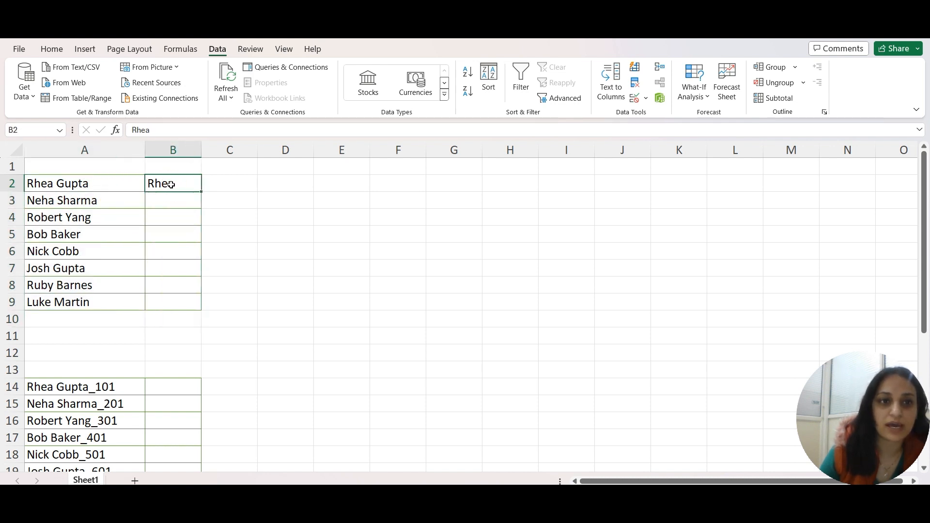
left_click_drag(173, 181, 178, 303)
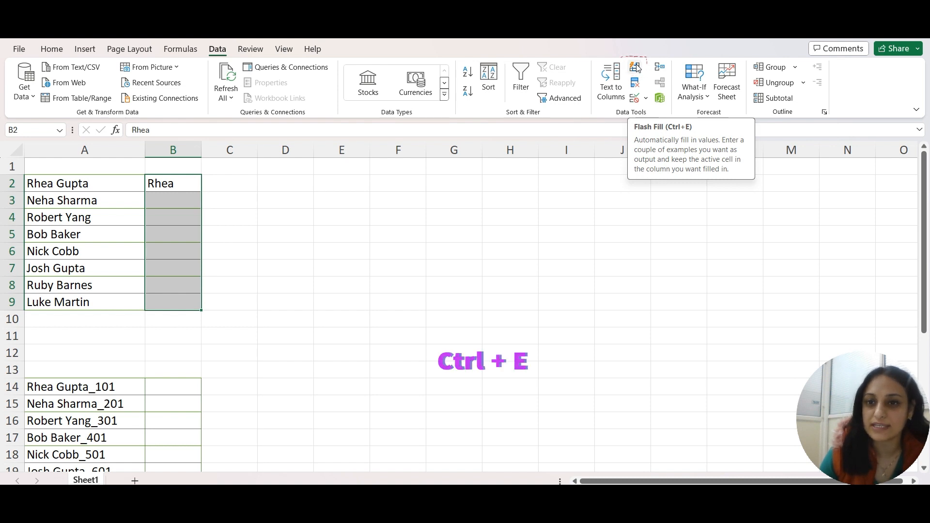
key("ctrl+e")
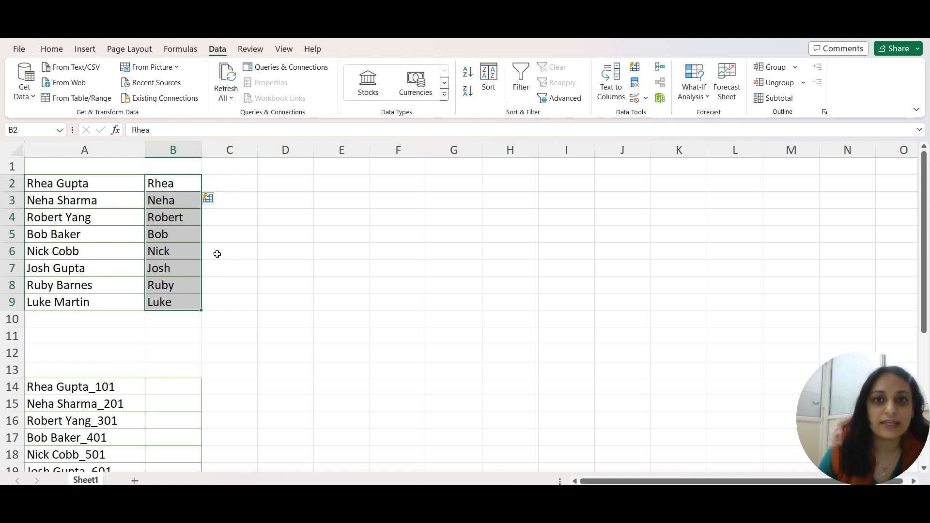
- Enter 101 in B14 as the example and Flash Fill the trailing numbers from column A through B21
scroll(248, 303, "down", 3)
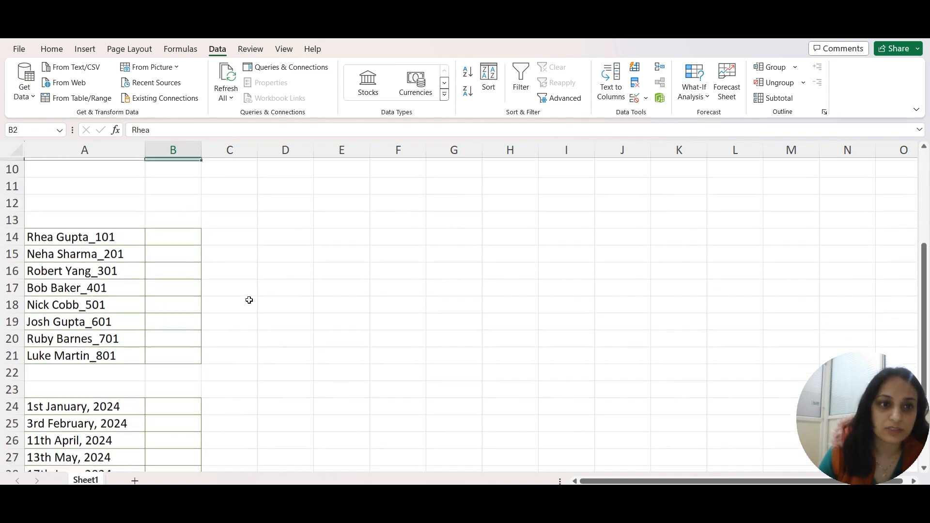
left_click_drag(116, 232, 129, 351)
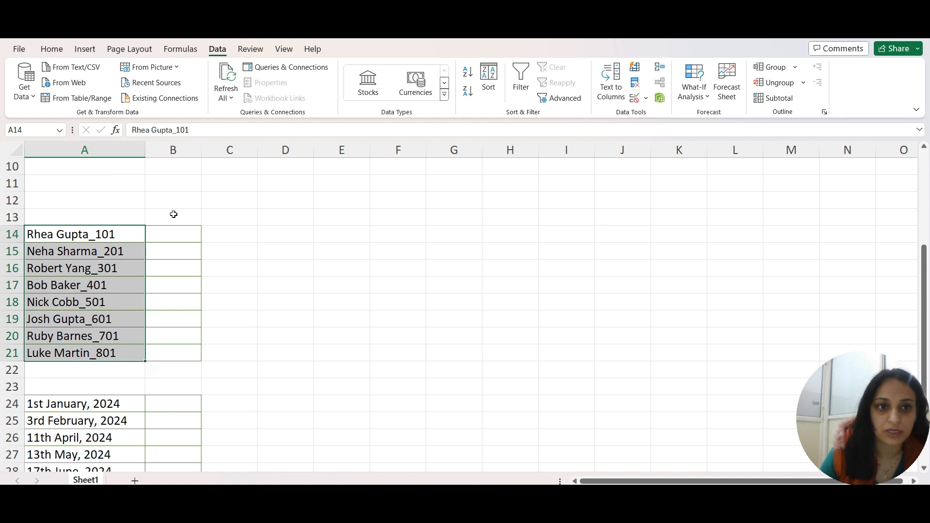
left_click(167, 230)
type("101")
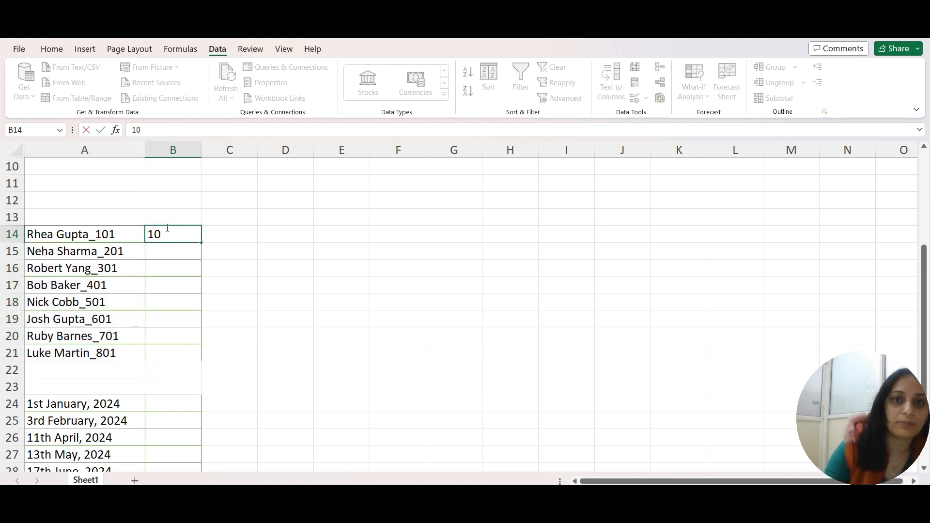
key("Return")
left_click(166, 227)
left_click_drag(167, 228, 179, 361)
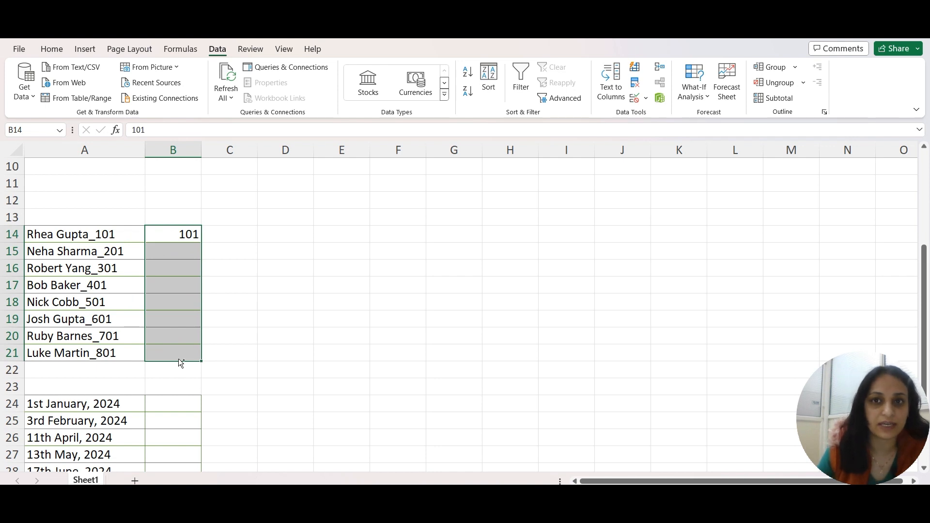
key("ctrl+e")
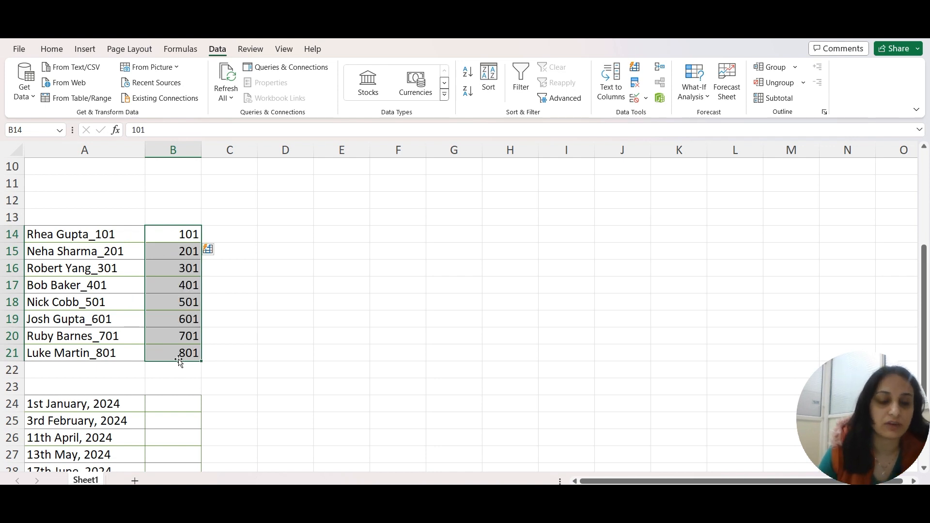
- Clear B14:B21 and enter a_101 in B14 as the new example
left_click_drag(177, 236, 179, 353)
key("Delete")
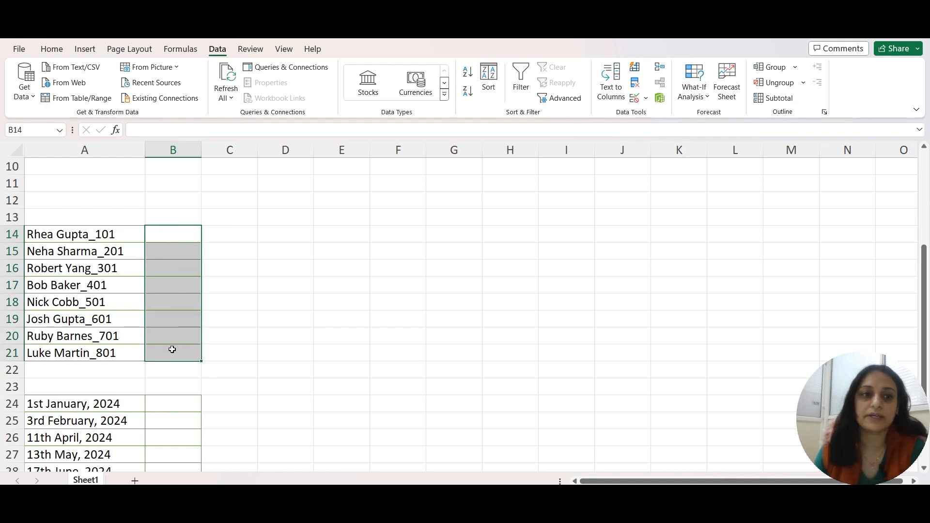
left_click(164, 232)
type("a")
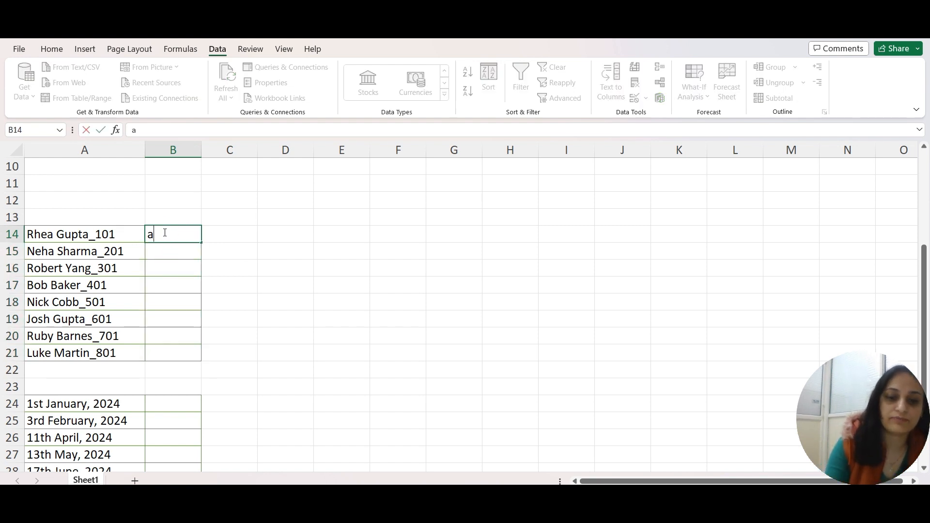
type("_101")
key("Return")
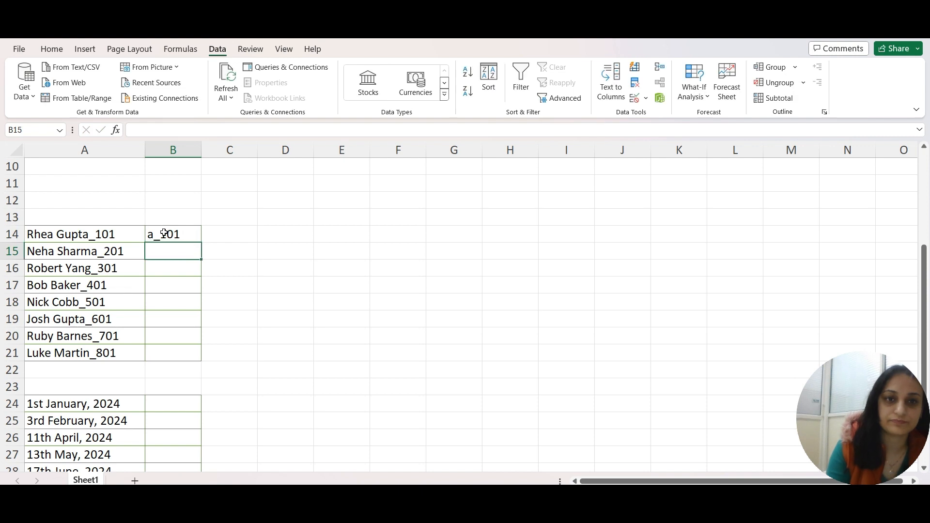
- Flash Fill B14:B21 based on the a_101 example in B14
left_click_drag(164, 234, 176, 358)
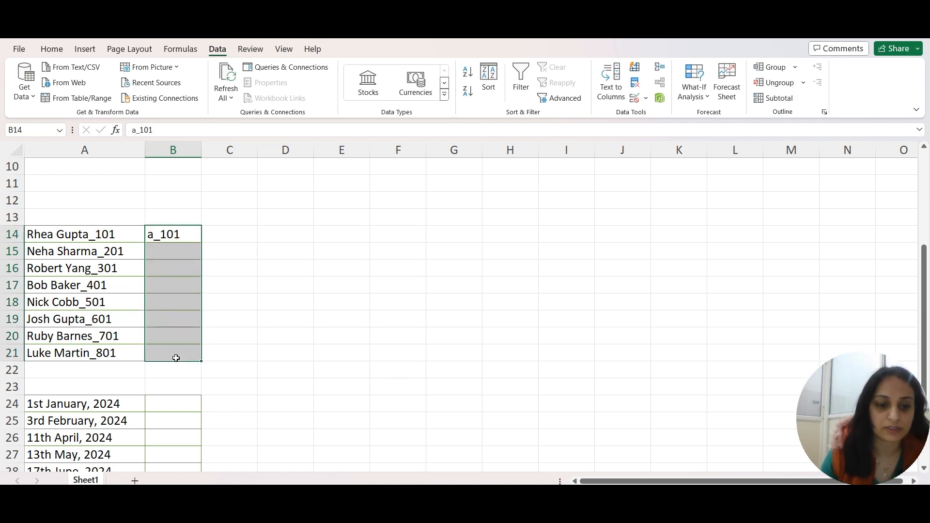
key("ctrl+e")
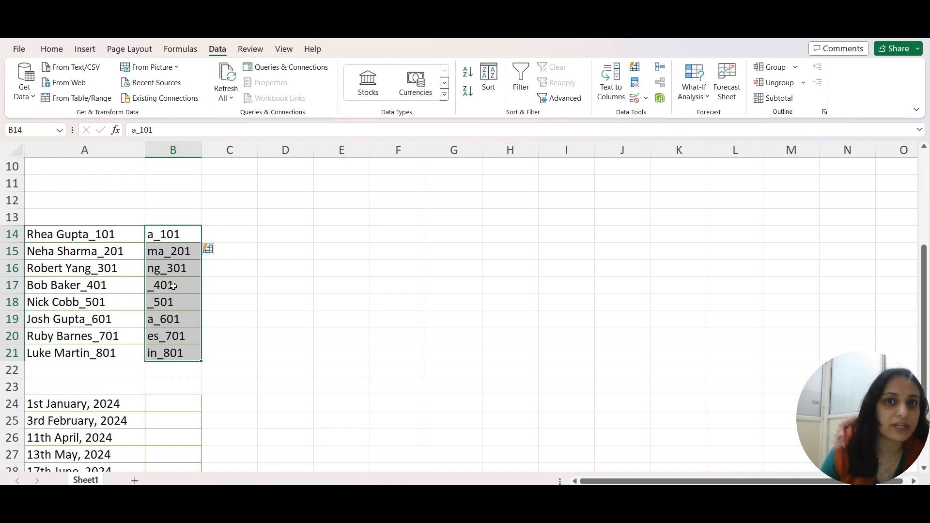
left_click(165, 235)
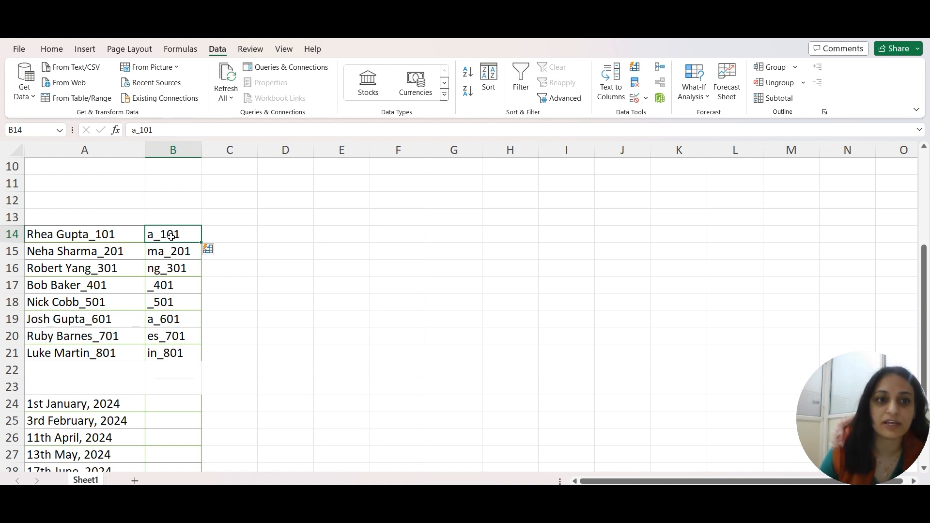
- Correct B15 to a_201 so that Flash Fill revises the pattern for the rest of the list
left_click(169, 250)
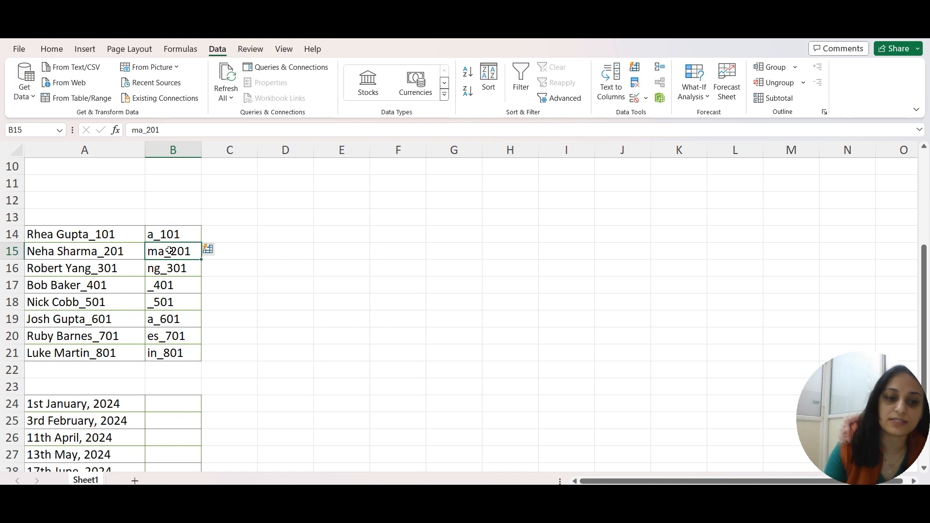
type("a_201")
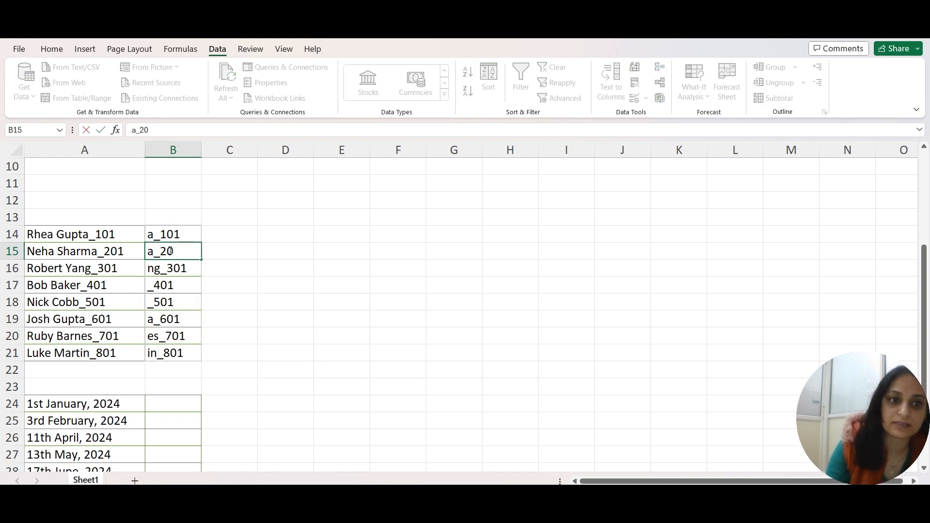
key("Return")
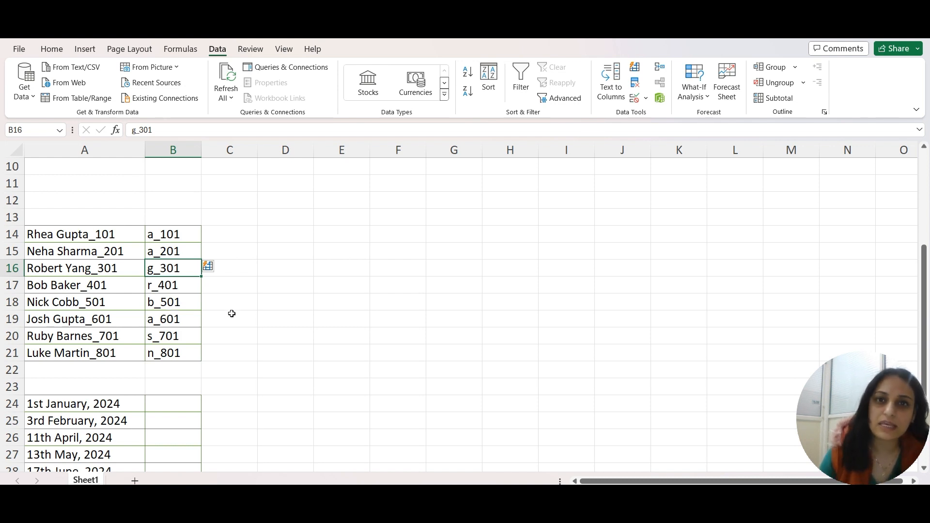
- Enter Jan in B24 as the abbreviated month example for the dates list
scroll(231, 314, "down", 4)
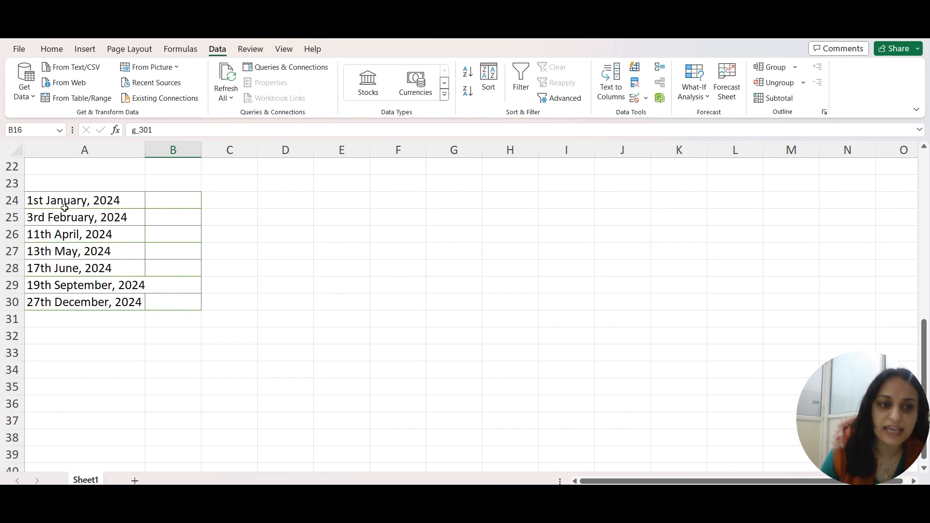
left_click(152, 199)
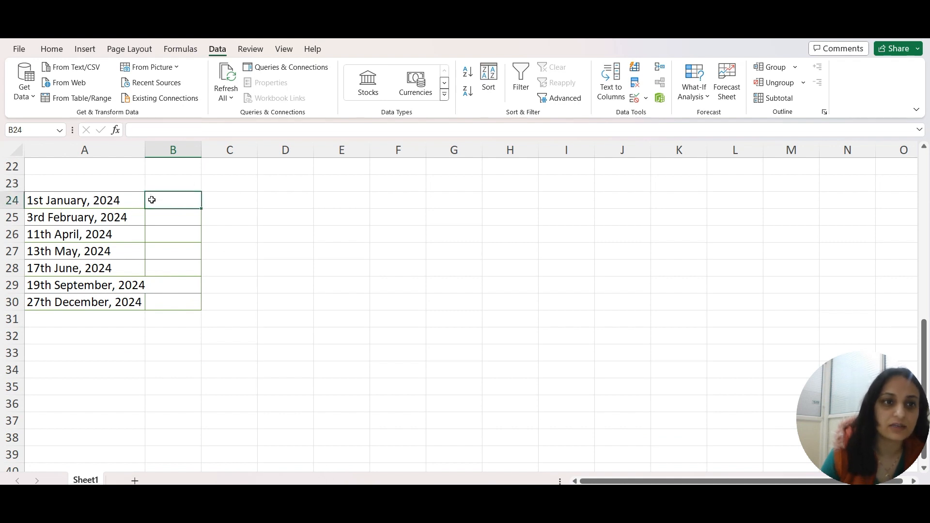
type("Jan")
key("Return")
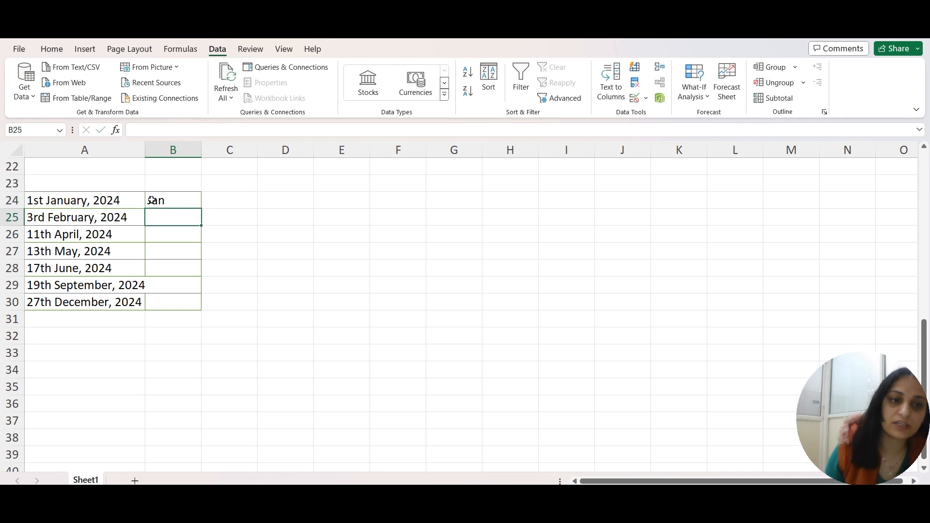
- Flash Fill B24:B30 with month abbreviations from the Jan example and widen column A slightly to fit the dates
left_click_drag(152, 200, 167, 307)
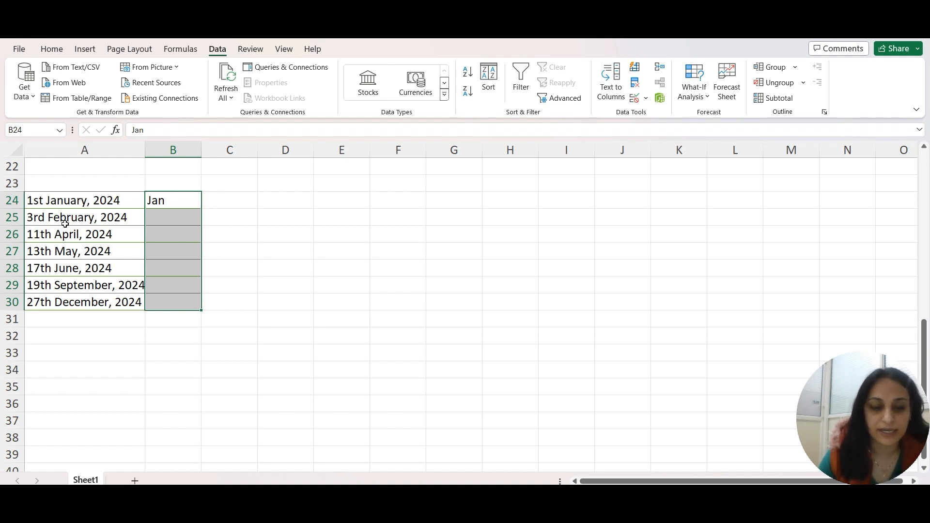
key("ctrl+e")
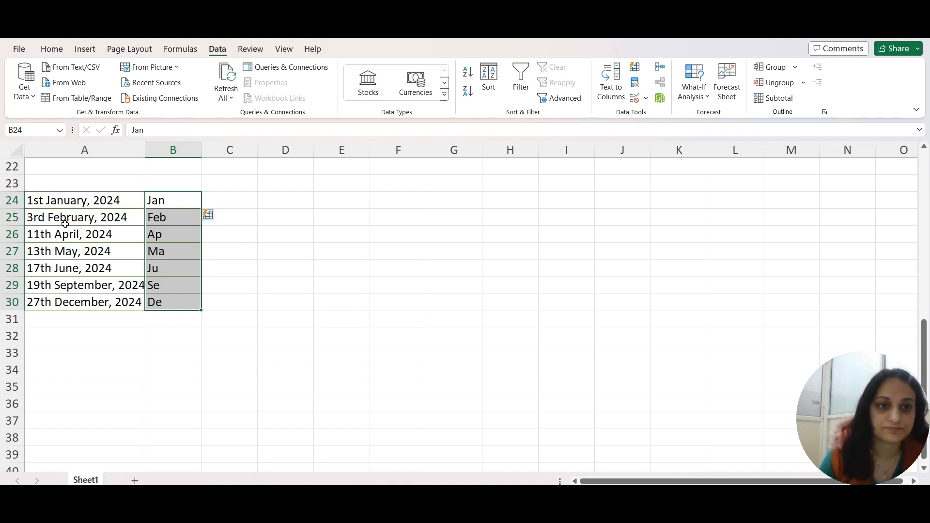
left_click_drag(143, 148, 148, 148)
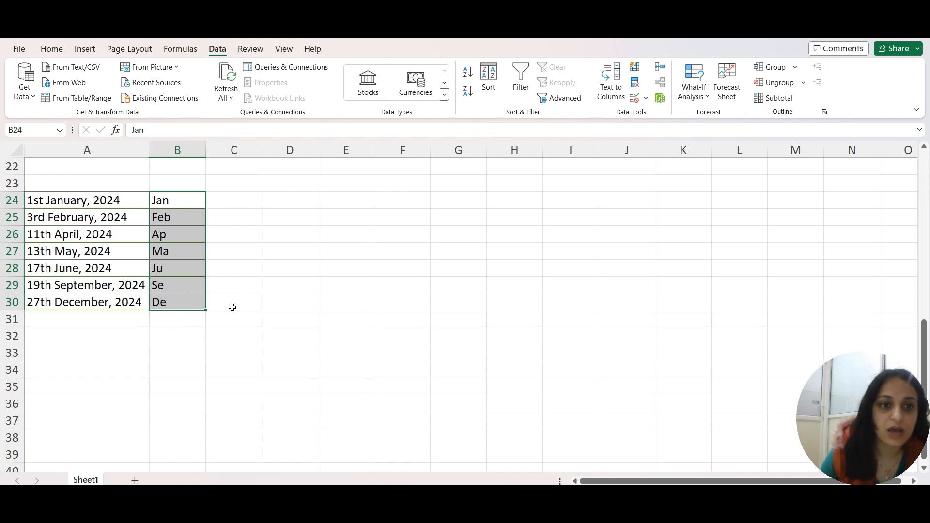
- Correct the April abbreviation in B26 to Apr so that Flash Fill revises the remaining months to three letters
left_click(173, 241)
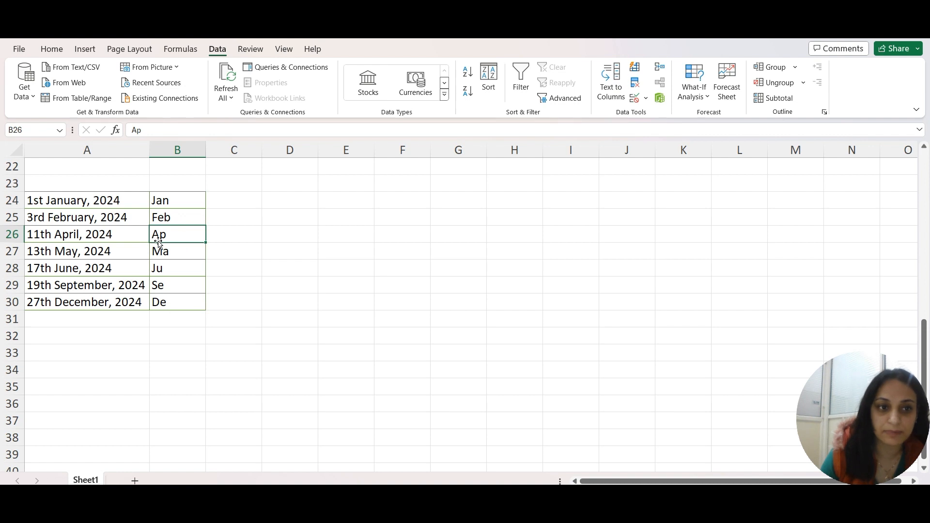
left_click(47, 202)
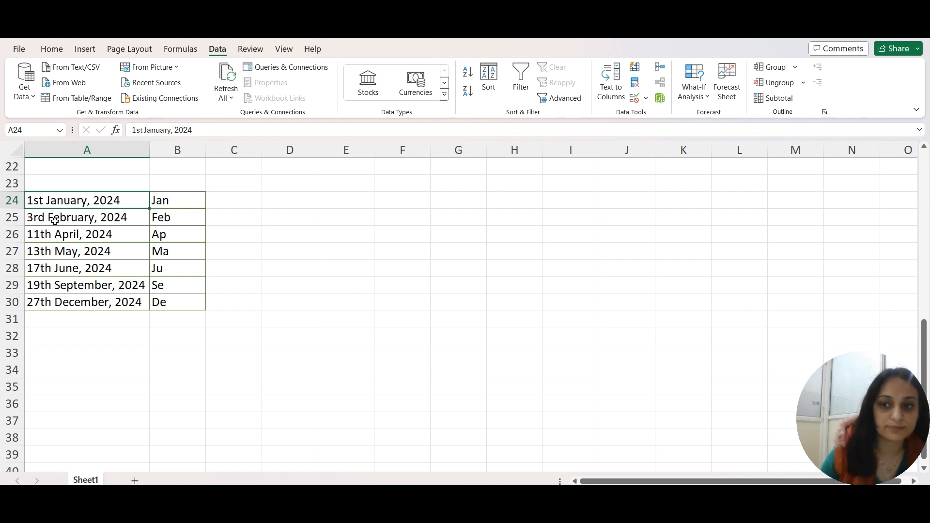
left_click(167, 235)
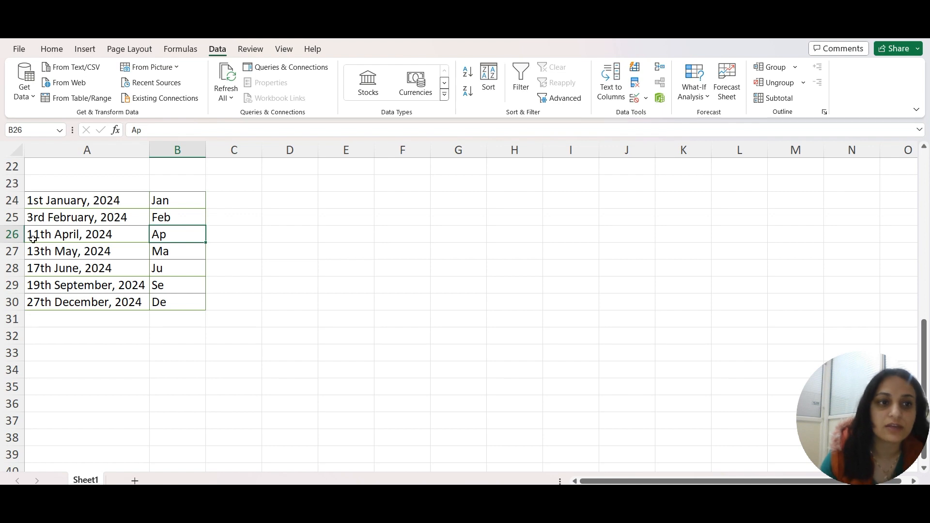
scroll(48, 257, "up", 3)
scroll(84, 332, "down", 3)
scroll(82, 313, "up", 2)
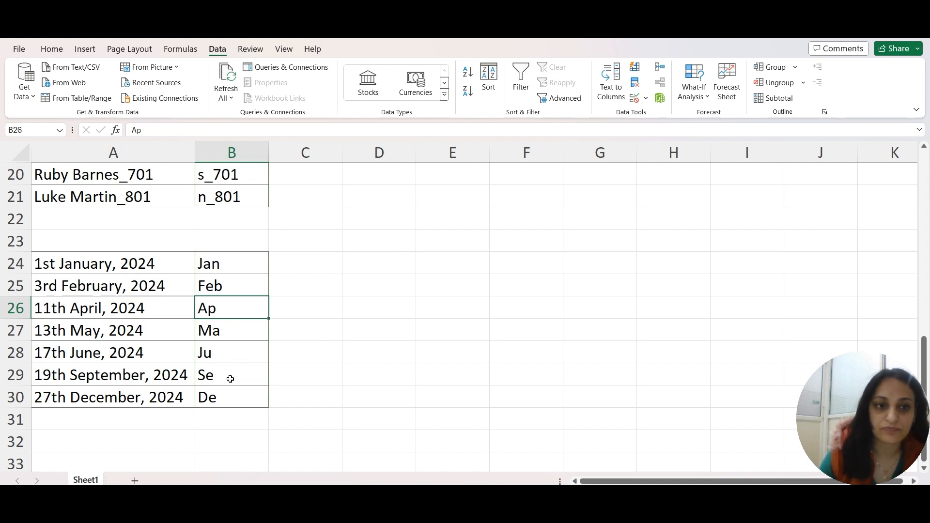
key("F2")
type("r")
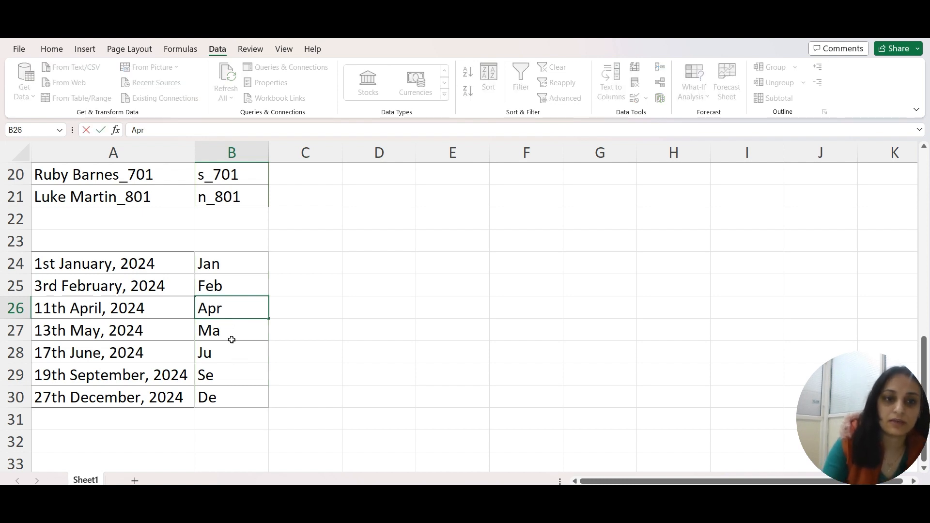
key("Return")
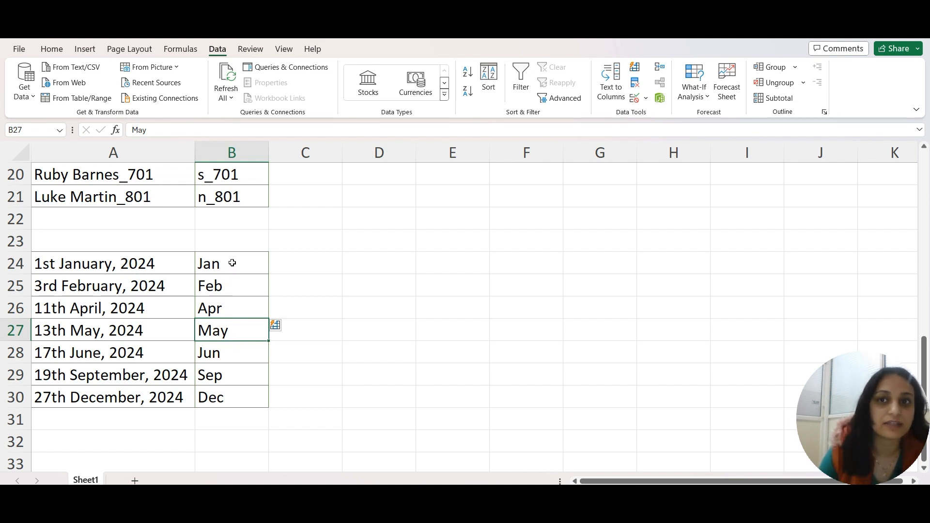
- Review the month abbreviations in B24:B30 against the earlier ID code list from row 14 and the first-name list in A2:B9
double_click(229, 263)
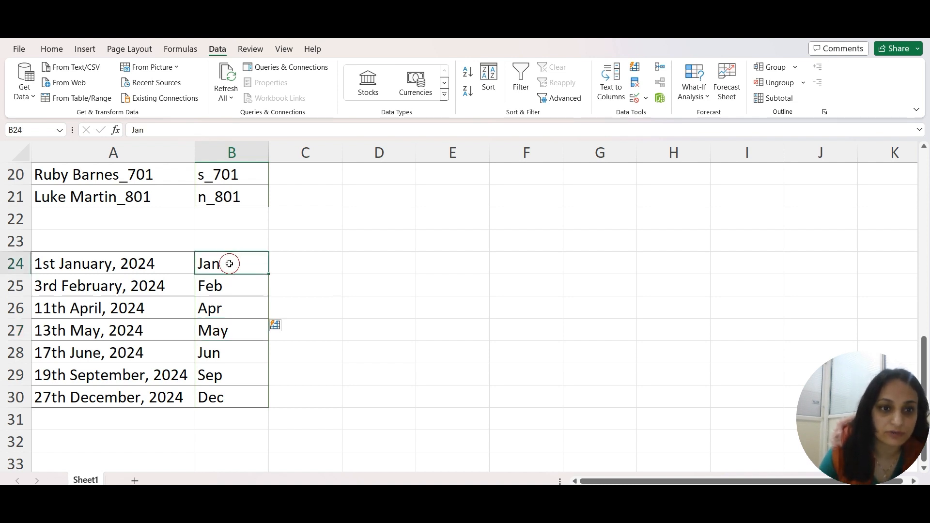
left_click(225, 333)
left_click_drag(228, 261, 220, 397)
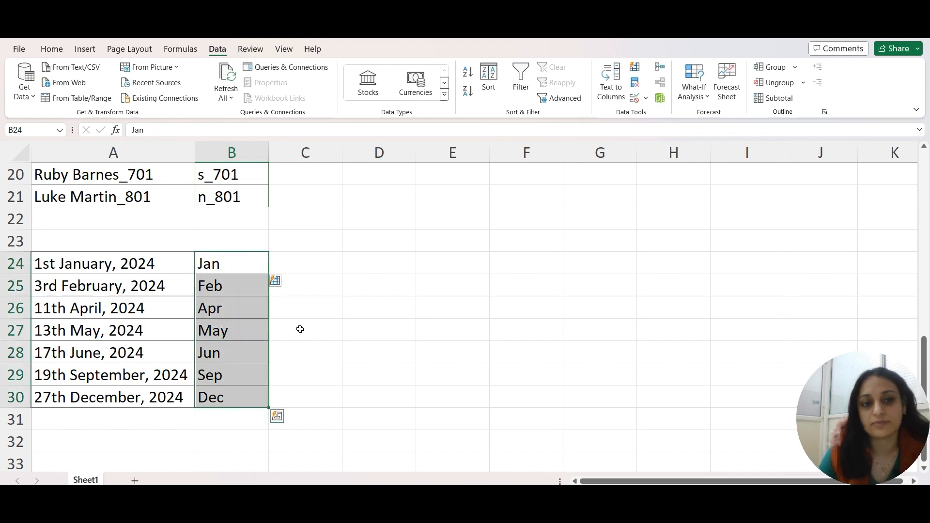
scroll(300, 329, "down", 1)
scroll(300, 329, "down", 2)
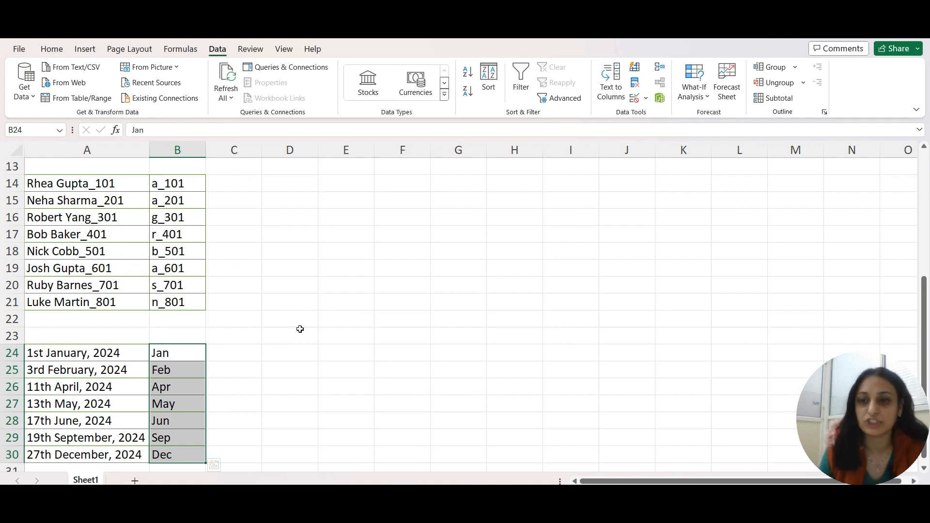
left_click_drag(104, 183, 107, 299)
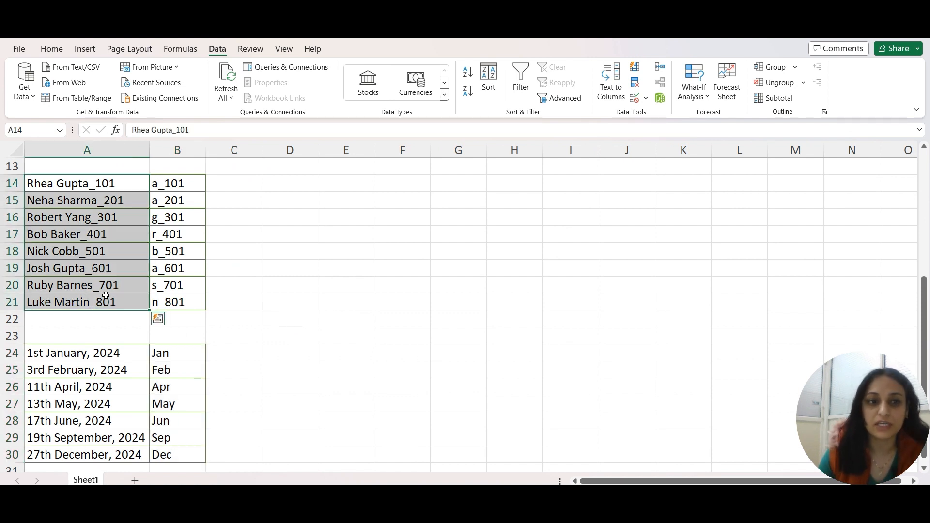
left_click(100, 182)
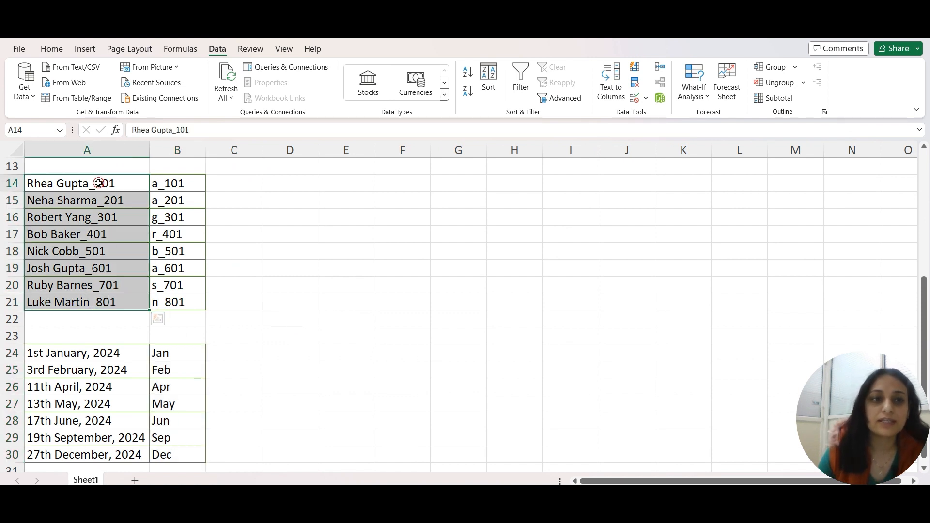
left_click_drag(85, 186, 89, 290)
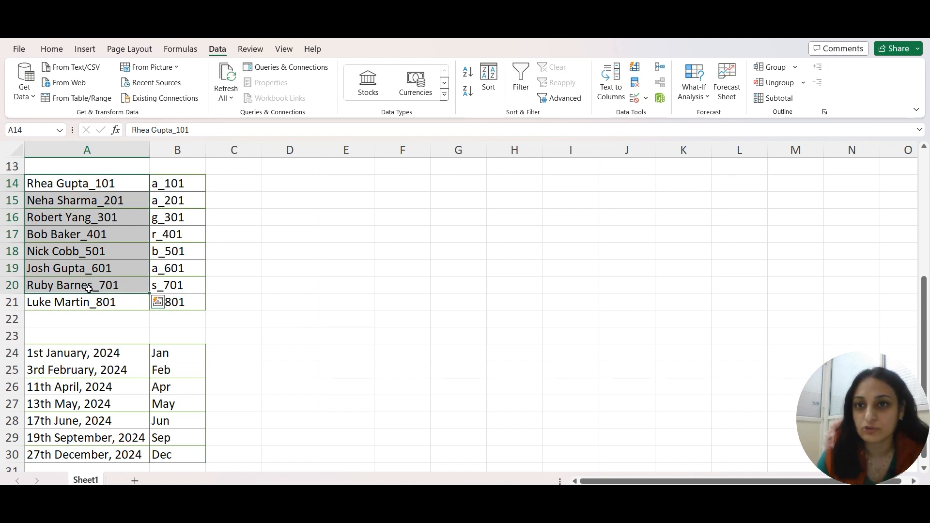
scroll(138, 334, "up", 4)
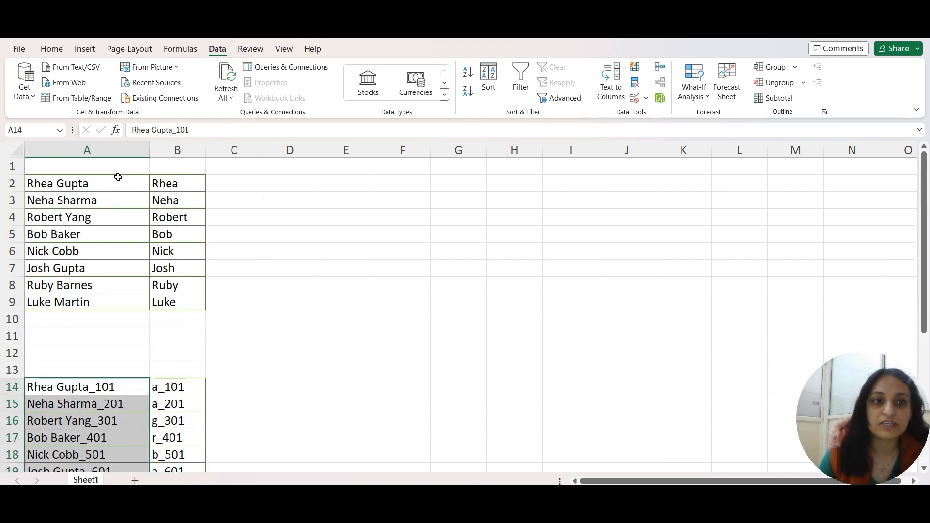
left_click_drag(119, 182, 166, 301)
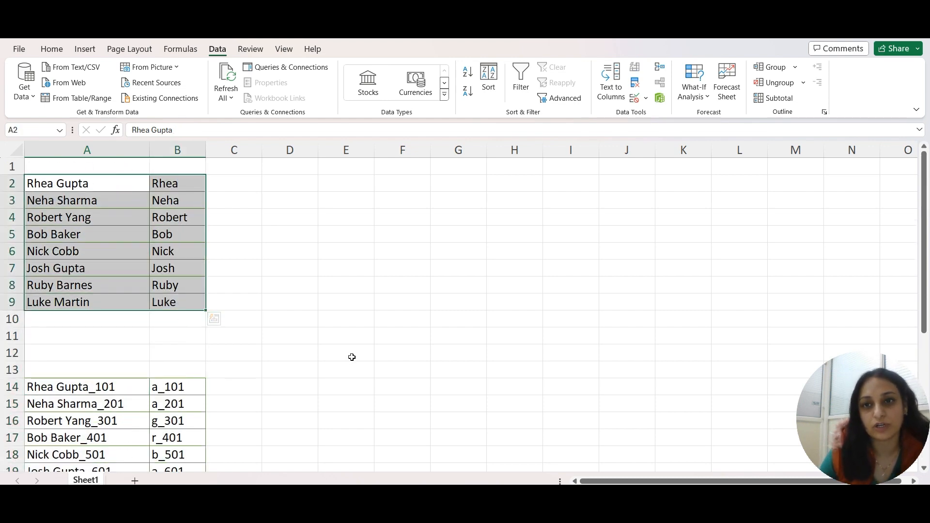